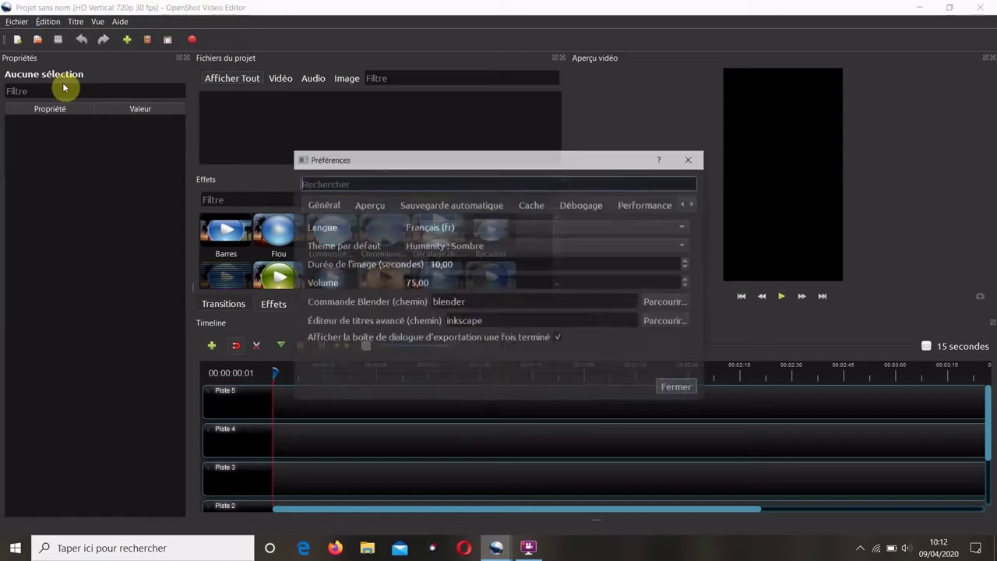
Set the default preview profile to HD Vertical 720p 30 fps in the preferences and close them
{"action": "left_click", "coordinate": [373, 204]}
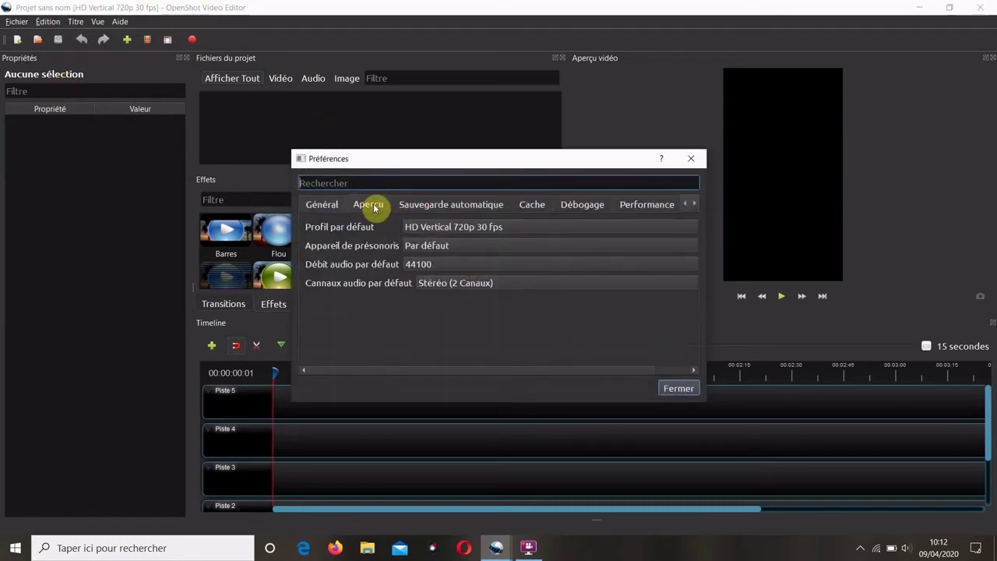
{"action": "left_click", "coordinate": [671, 226]}
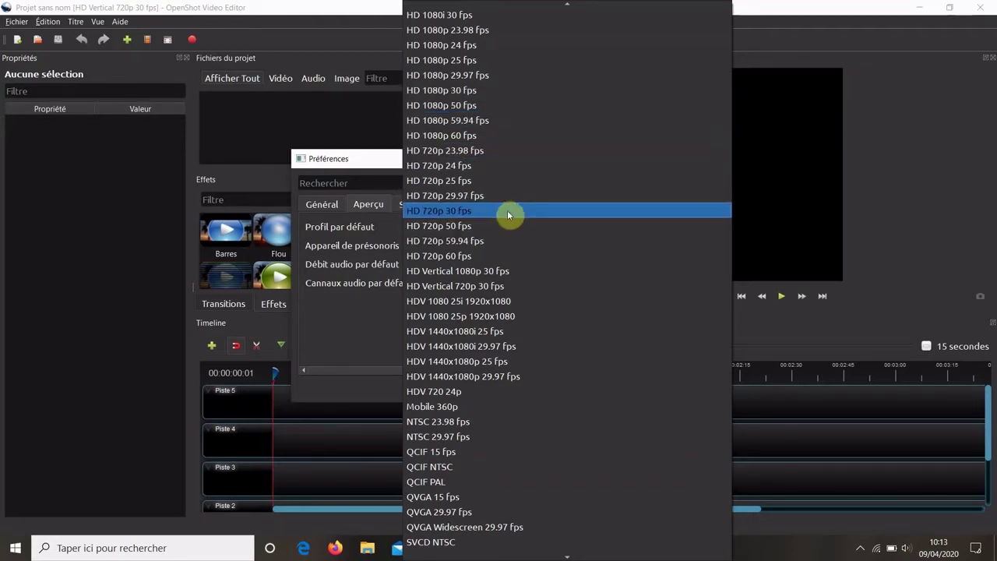
{"action": "left_click", "coordinate": [501, 285]}
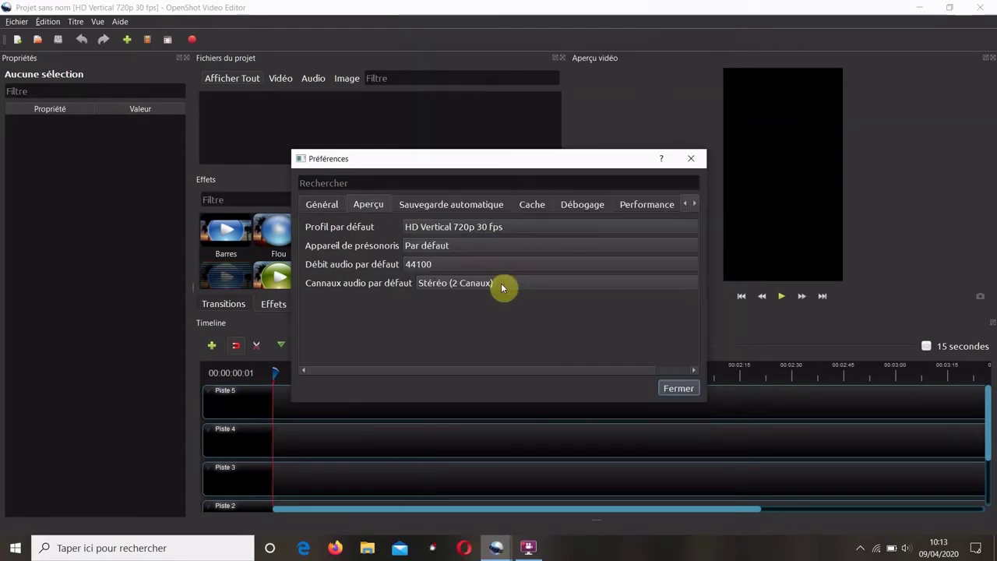
{"action": "left_click", "coordinate": [677, 388]}
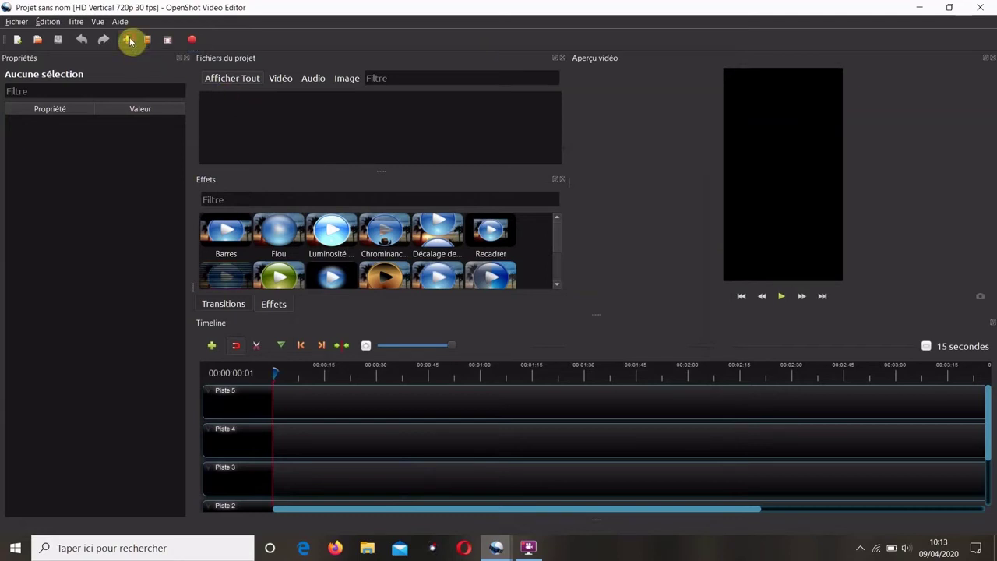
Import the files Slide_Right_1 and xStardust-Vector from the decors tutos folder into the project
{"action": "left_click", "coordinate": [128, 39]}
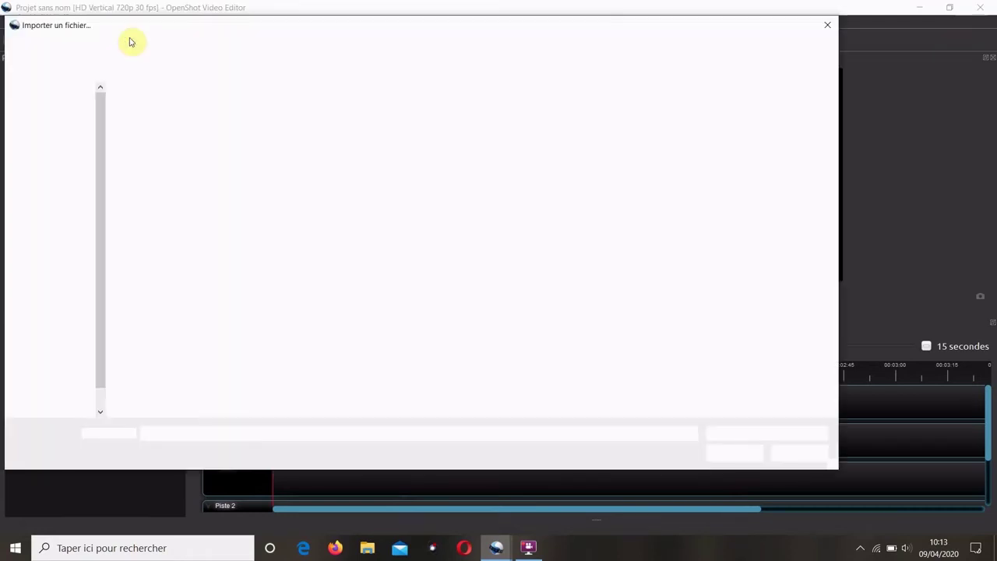
{"action": "left_click_drag", "start_coordinate": [345, 178], "coordinate": [207, 98]}
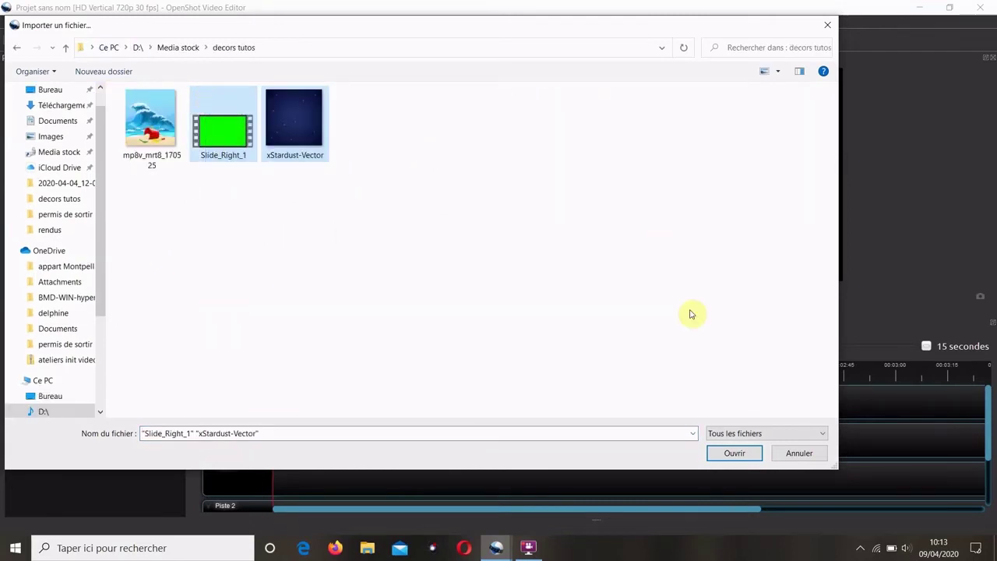
{"action": "left_click", "coordinate": [730, 453]}
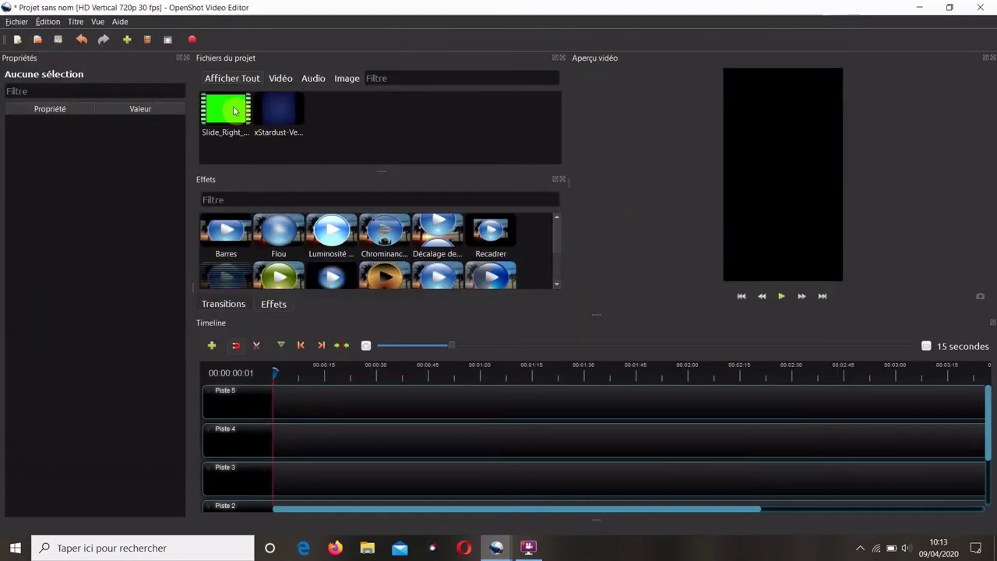
Filter the project files by video, by image, and back to showing all of them
{"action": "left_click", "coordinate": [281, 87]}
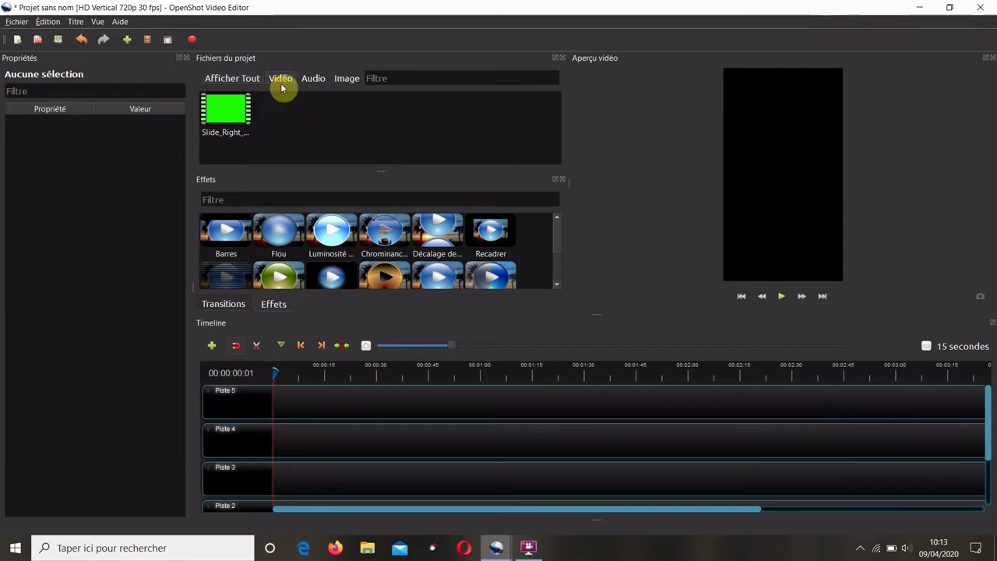
{"action": "left_click", "coordinate": [348, 86]}
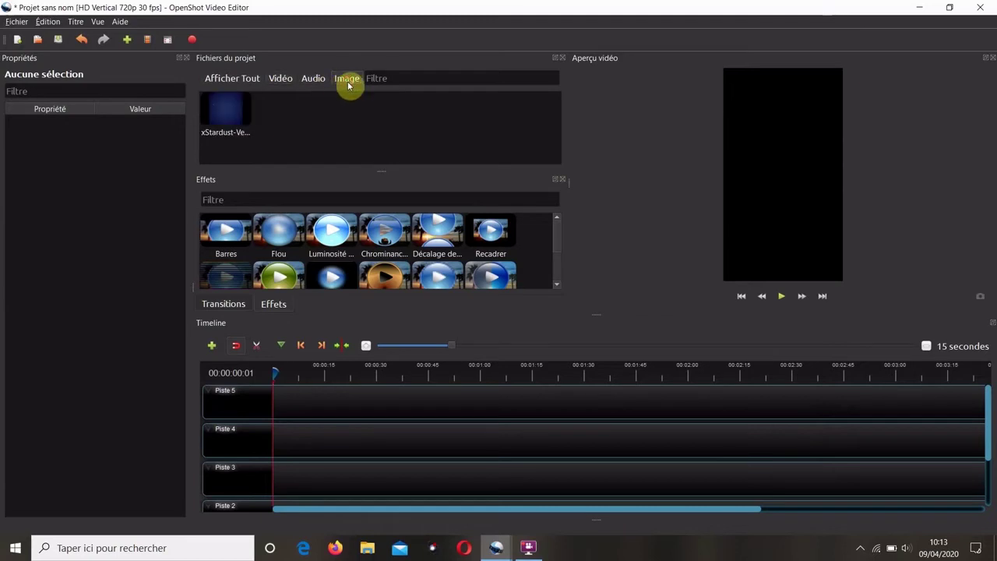
{"action": "left_click", "coordinate": [248, 80]}
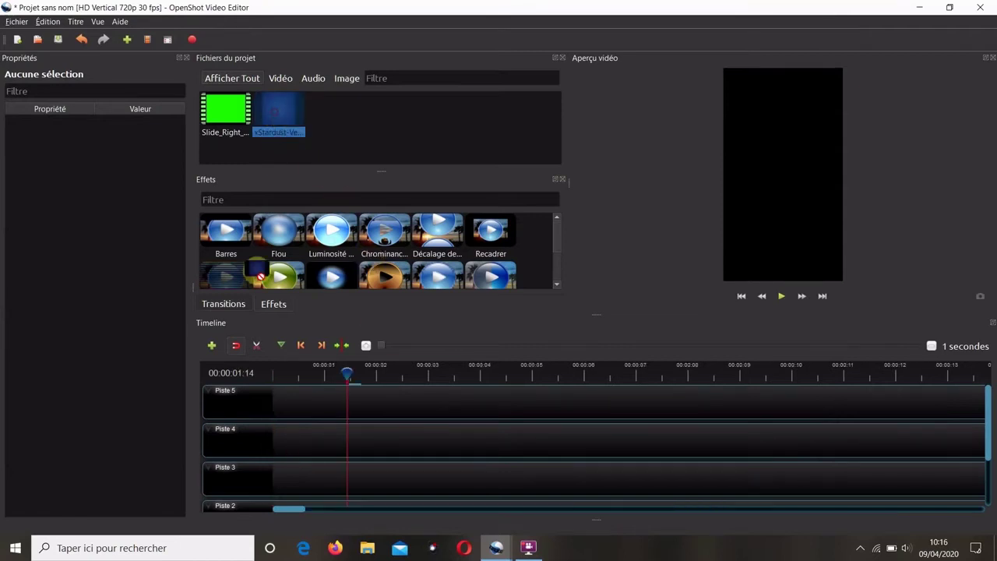
Place xStardust-Vector.jpg on Piste 4 and Slide_Right_1.mp4 above it on Piste 5, with the image trimmed to the video's end
{"action": "left_click_drag", "start_coordinate": [278, 113], "coordinate": [278, 436]}
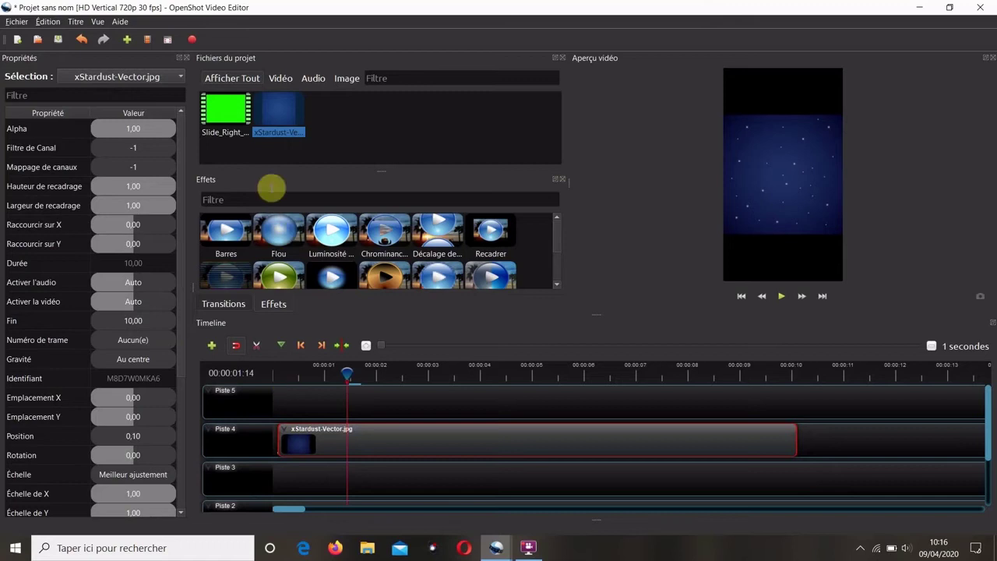
{"action": "left_click", "coordinate": [228, 109]}
{"action": "left_click_drag", "start_coordinate": [228, 109], "coordinate": [289, 407]}
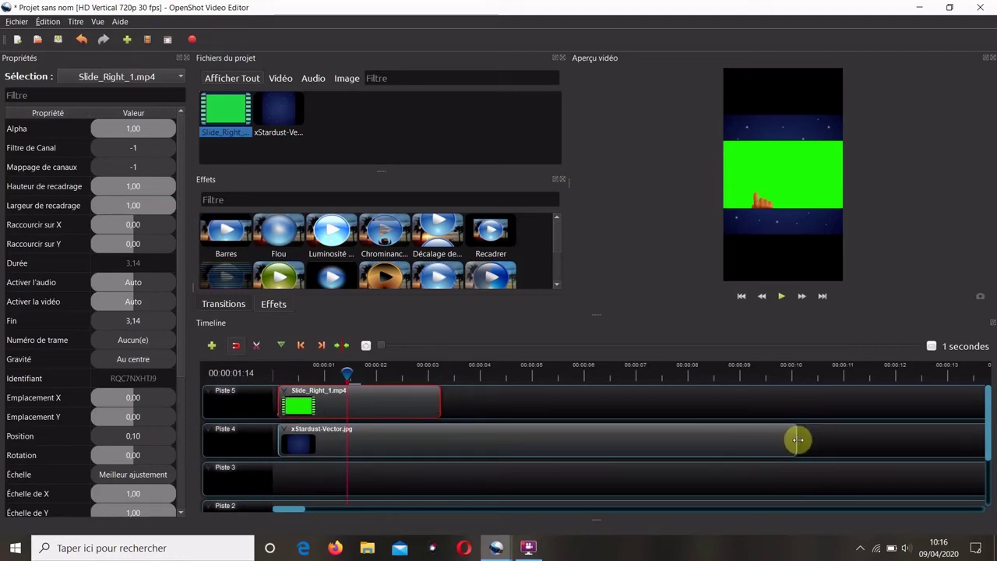
{"action": "left_click_drag", "start_coordinate": [797, 440], "coordinate": [439, 441]}
Lower Slide_Right_1.mp4 in the frame by setting its Emplacement Y to 0,12
{"action": "left_click_drag", "start_coordinate": [141, 421], "coordinate": [140, 421]}
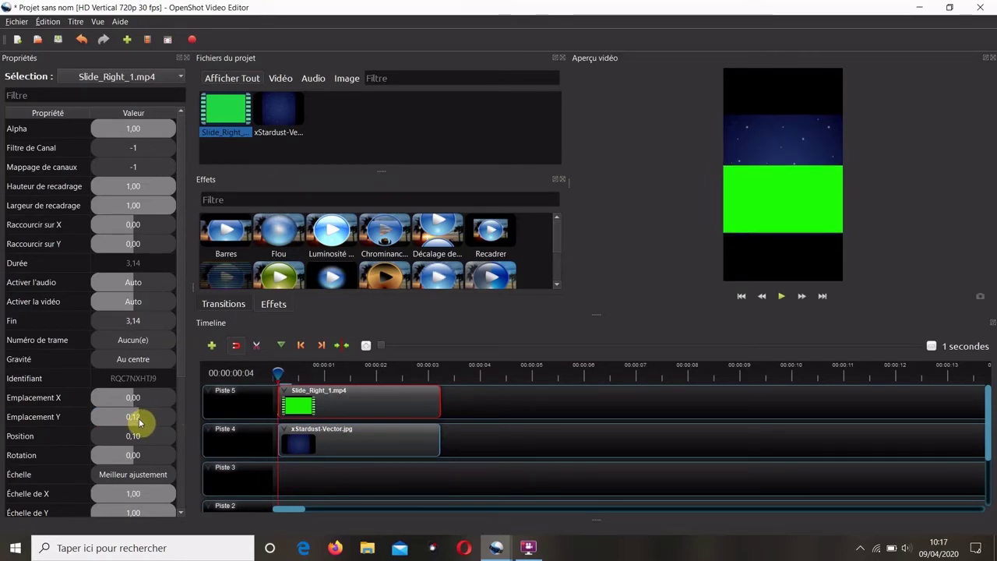
{"action": "left_click", "coordinate": [165, 418]}
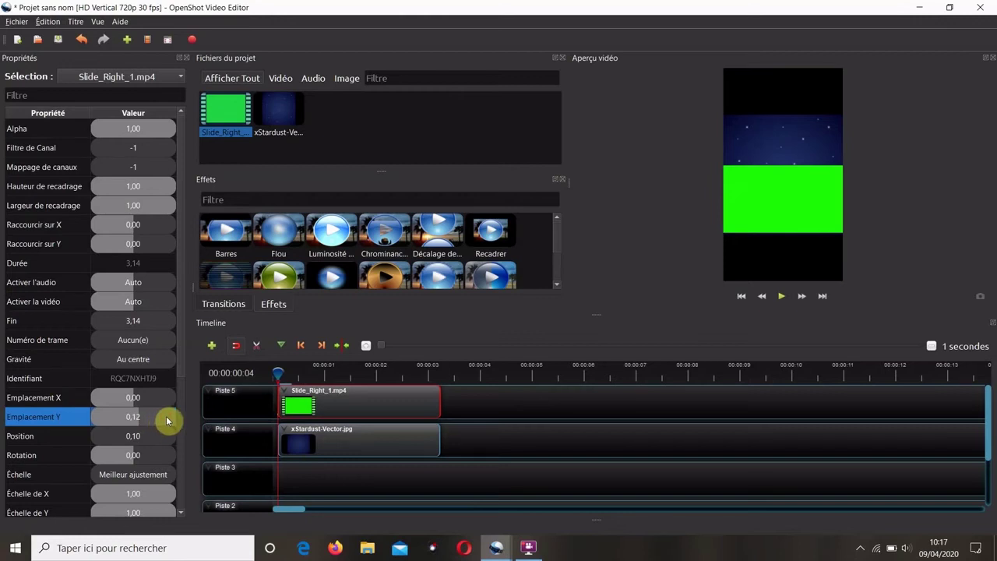
{"action": "double_click", "coordinate": [165, 418]}
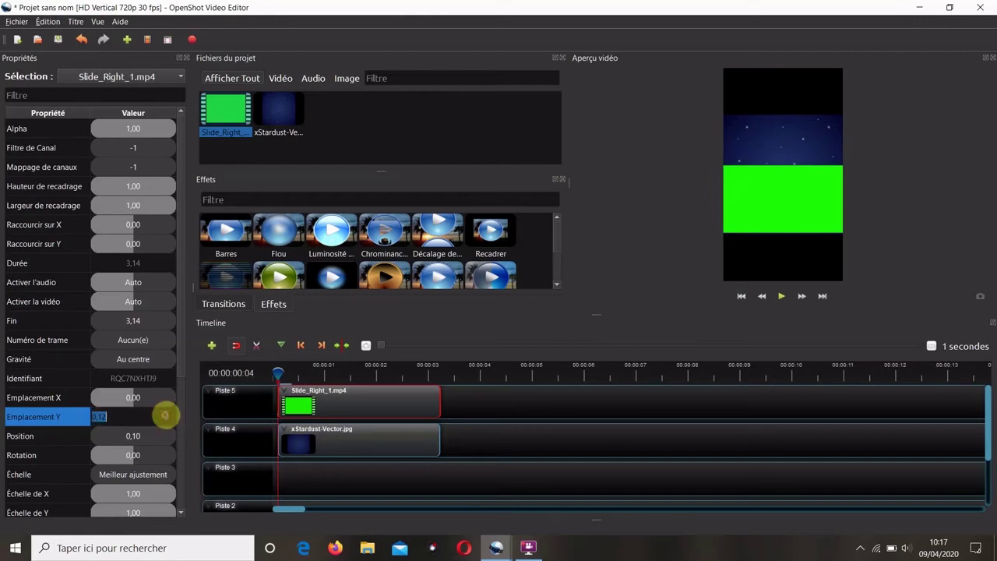
{"action": "left_click", "coordinate": [47, 413]}
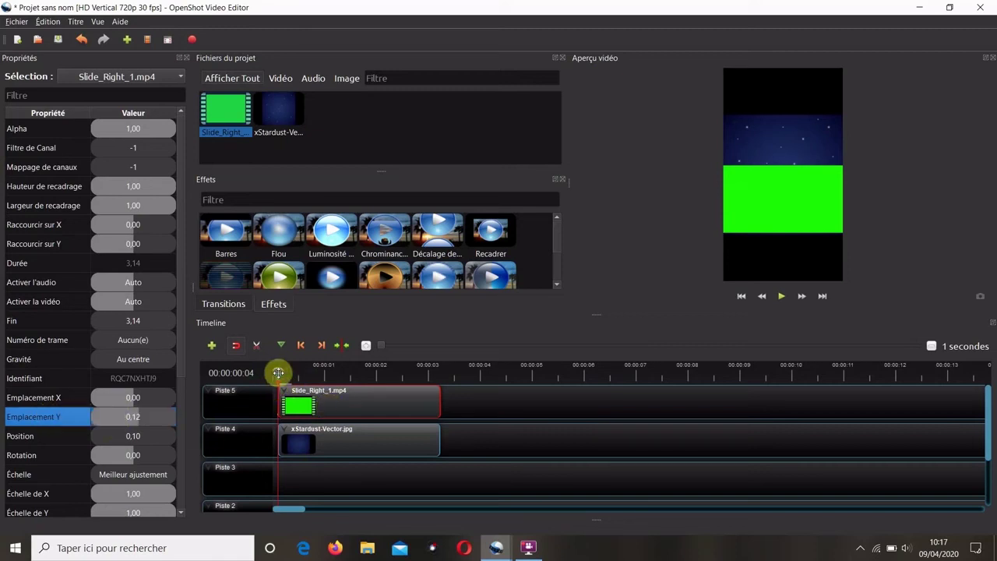
Move the playhead to 00:00:02:16, where the hand is shown, and apply the Chrominance (Fond vert) effect to Slide_Right_1.mp4
{"action": "left_click_drag", "start_coordinate": [278, 372], "coordinate": [328, 385]}
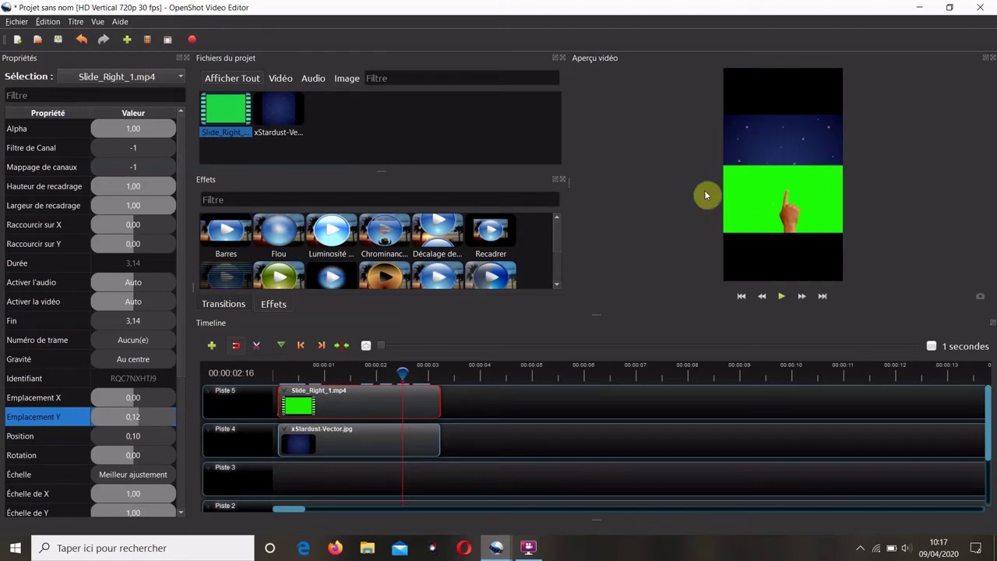
{"action": "left_click", "coordinate": [388, 230]}
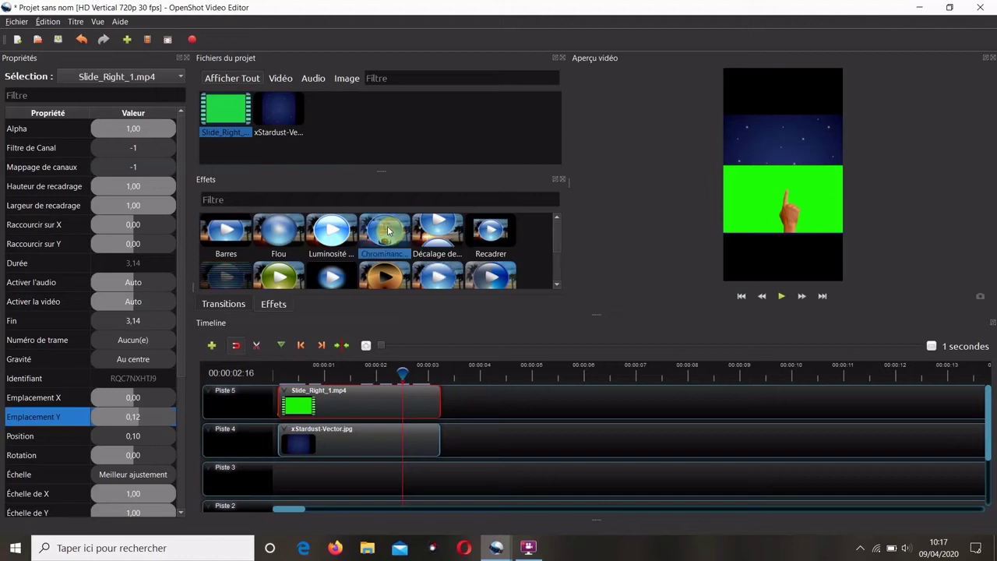
{"action": "left_click_drag", "start_coordinate": [388, 230], "coordinate": [330, 408]}
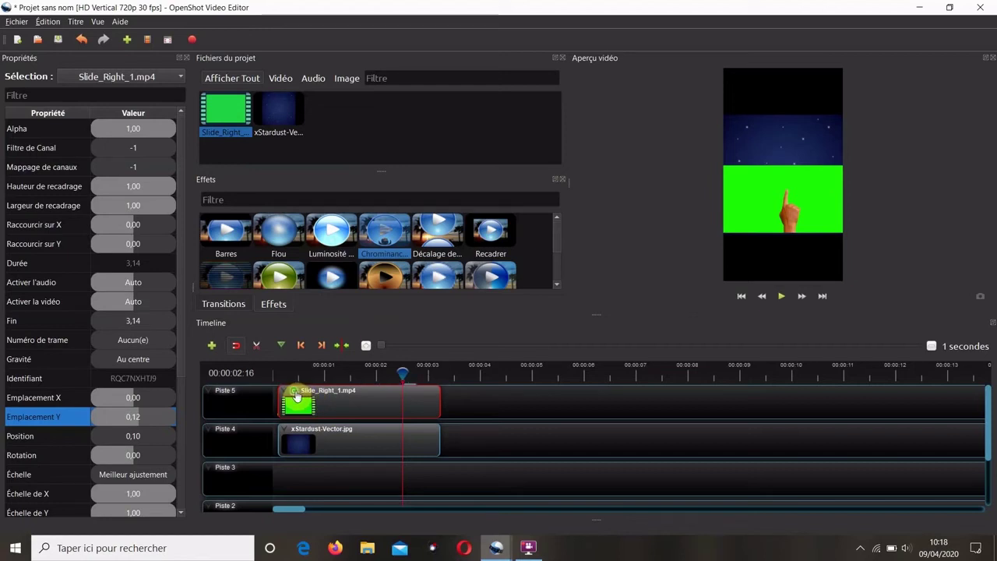
Set the Chrominance effect's key colour to the green #1fff07 sampled from the clip's background in the video preview
{"action": "left_click", "coordinate": [296, 396]}
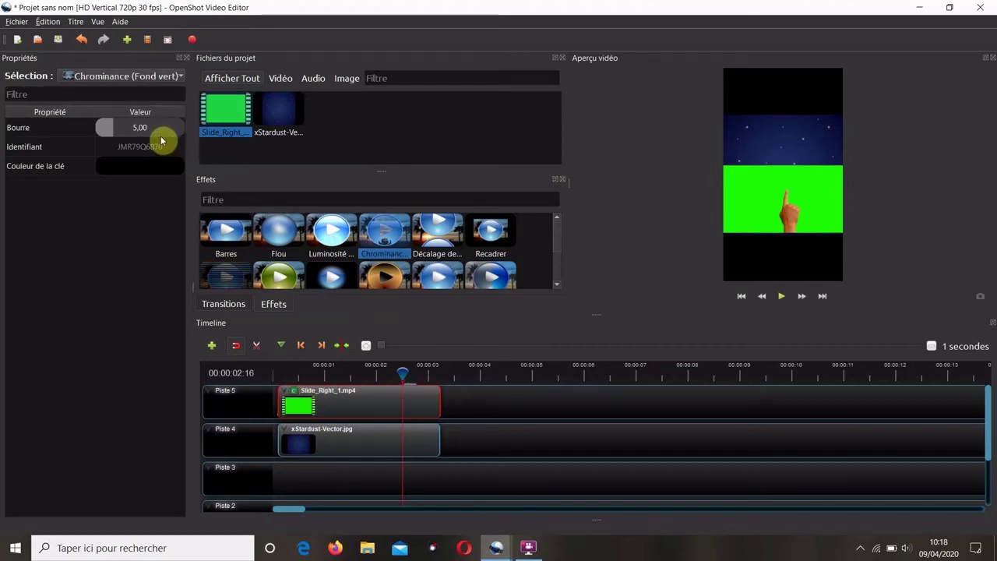
{"action": "left_click_drag", "start_coordinate": [113, 124], "coordinate": [155, 131]}
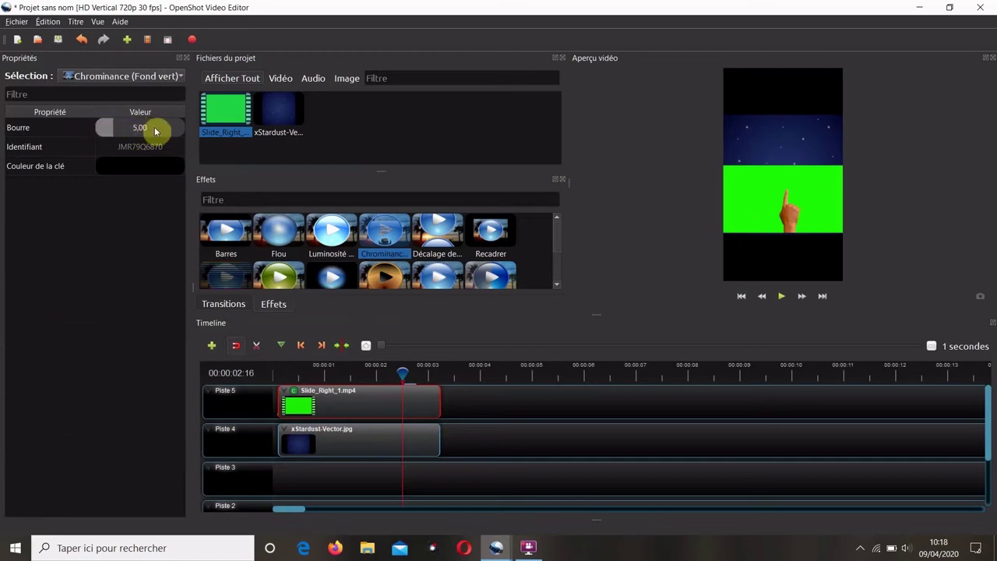
{"action": "double_click", "coordinate": [71, 168]}
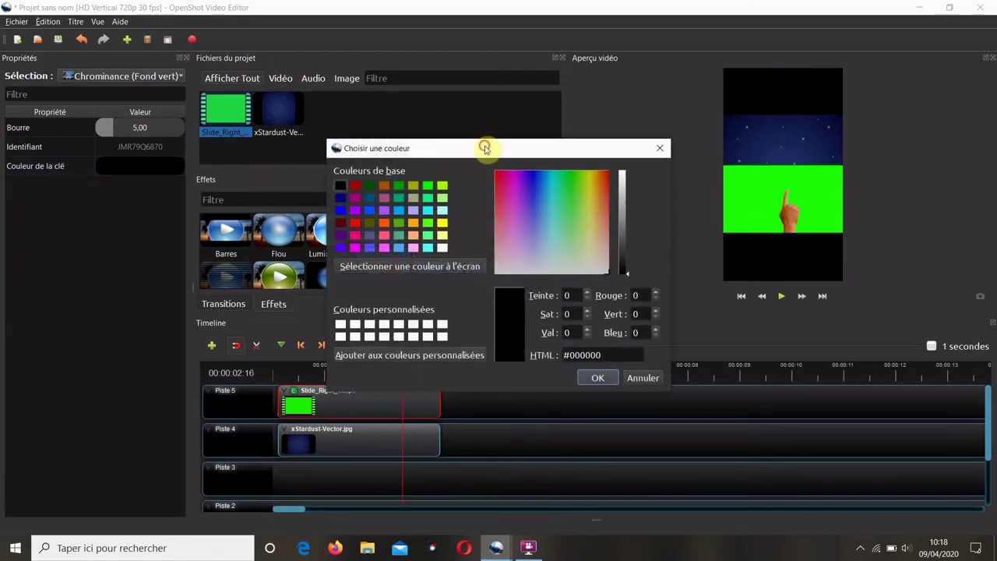
{"action": "left_click_drag", "start_coordinate": [484, 150], "coordinate": [410, 186]}
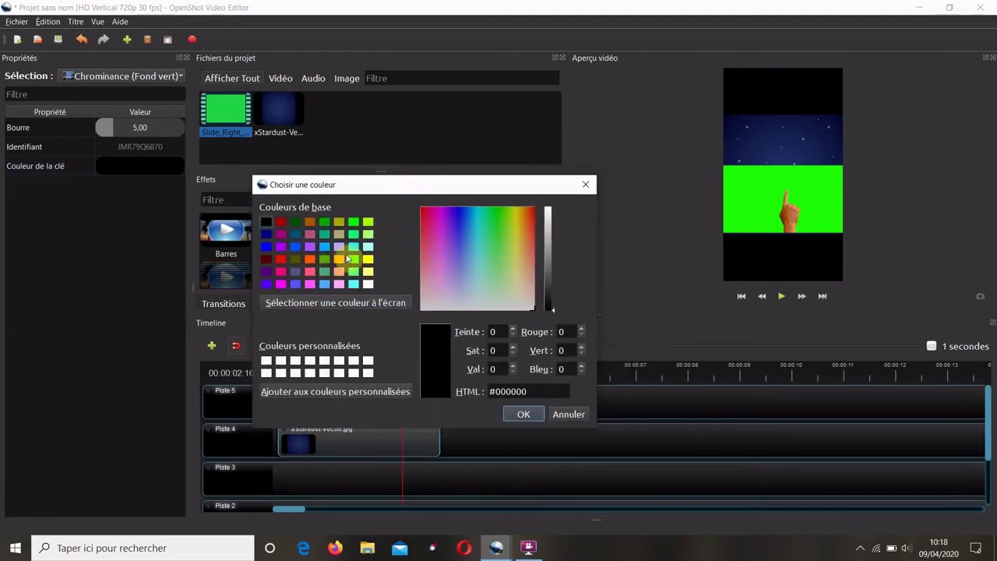
{"action": "left_click", "coordinate": [328, 306]}
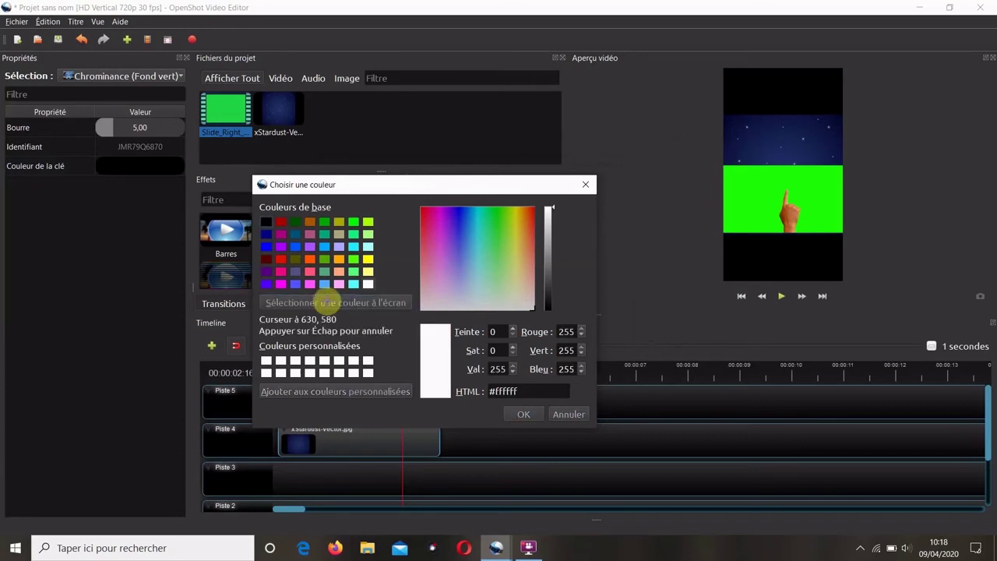
{"action": "left_click", "coordinate": [763, 201]}
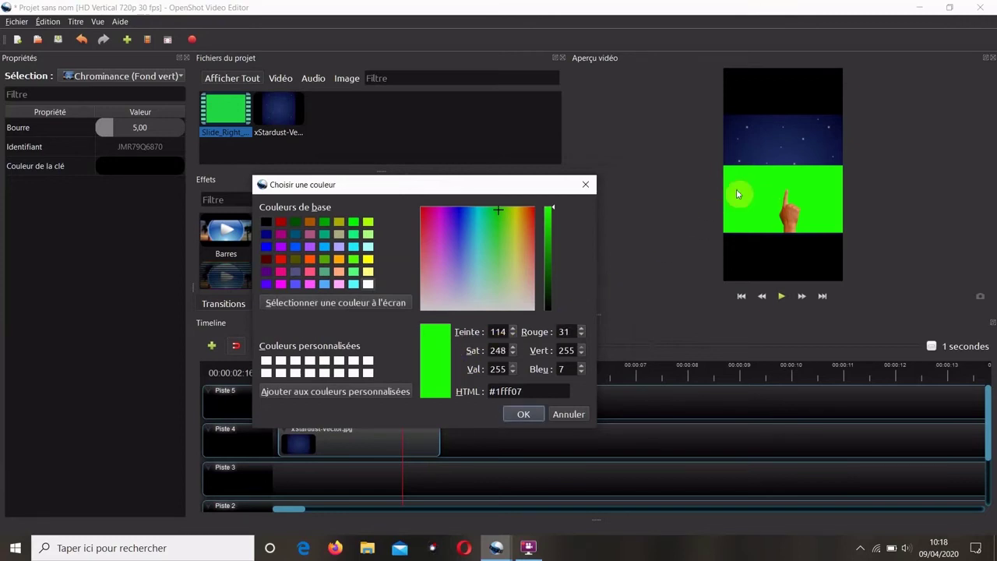
{"action": "left_click", "coordinate": [534, 419]}
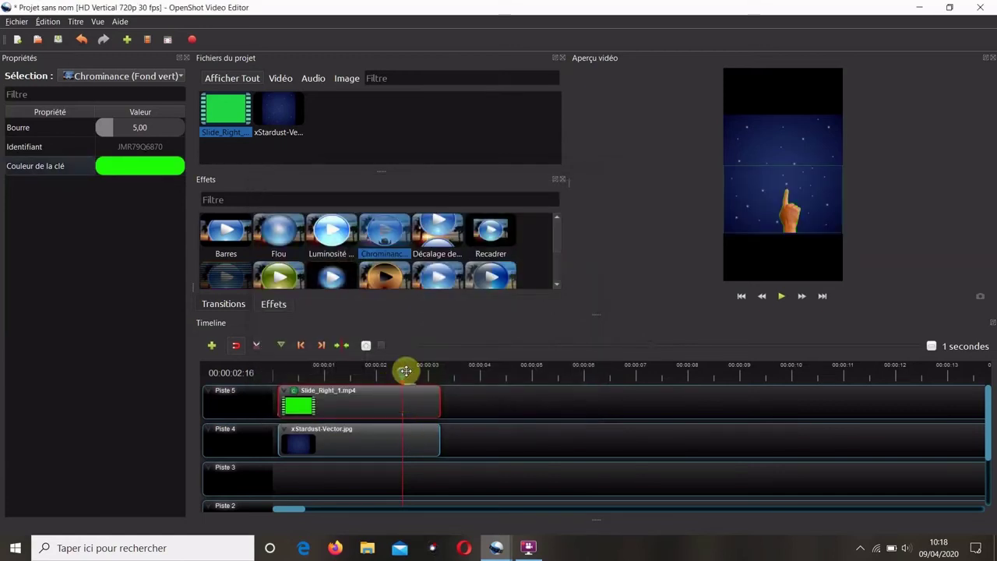
Scrub and play the timeline from the clips' start to check the keyed hand over the starry background
{"action": "left_click_drag", "start_coordinate": [402, 374], "coordinate": [373, 372]}
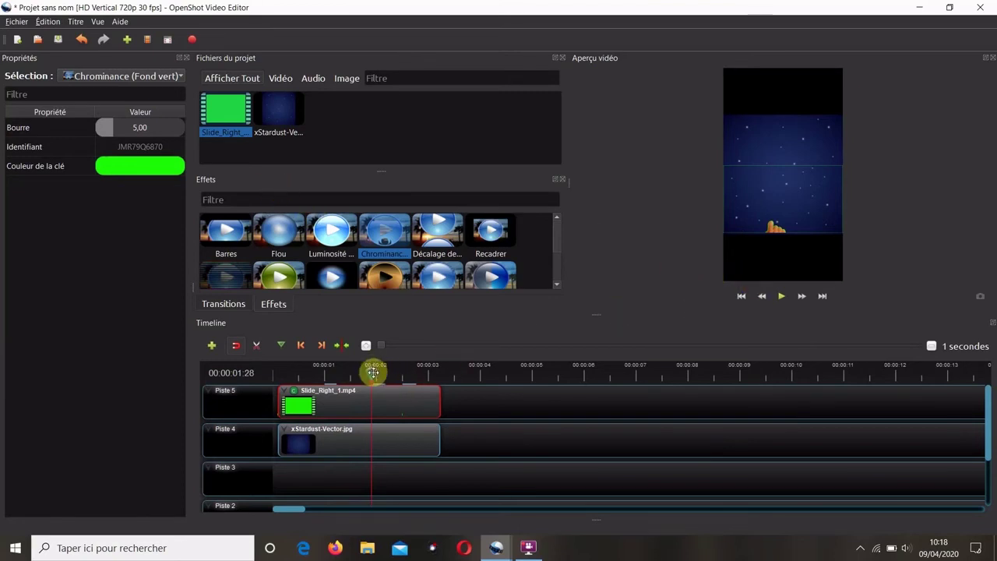
{"action": "left_click_drag", "start_coordinate": [373, 373], "coordinate": [284, 371]}
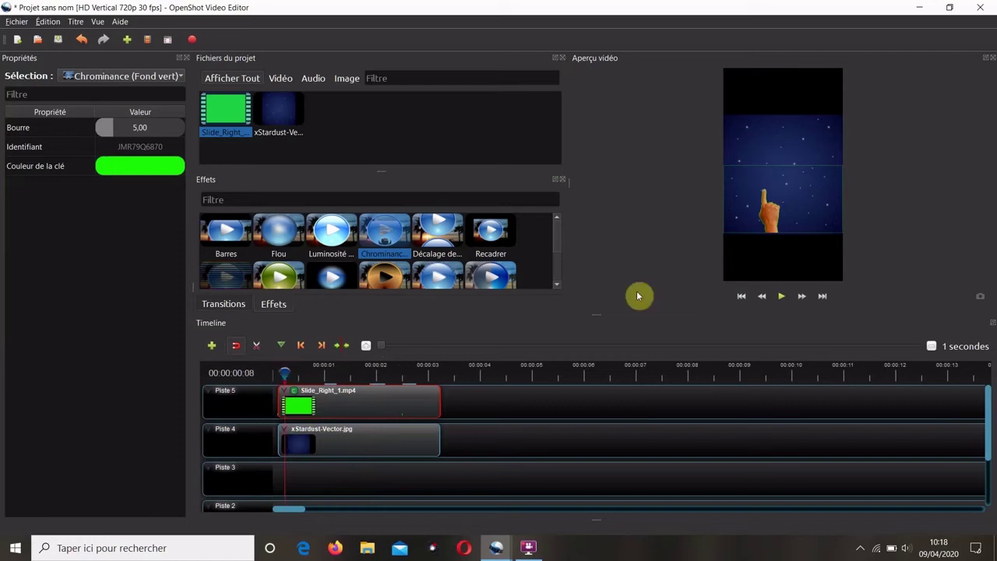
{"action": "left_click", "coordinate": [779, 297]}
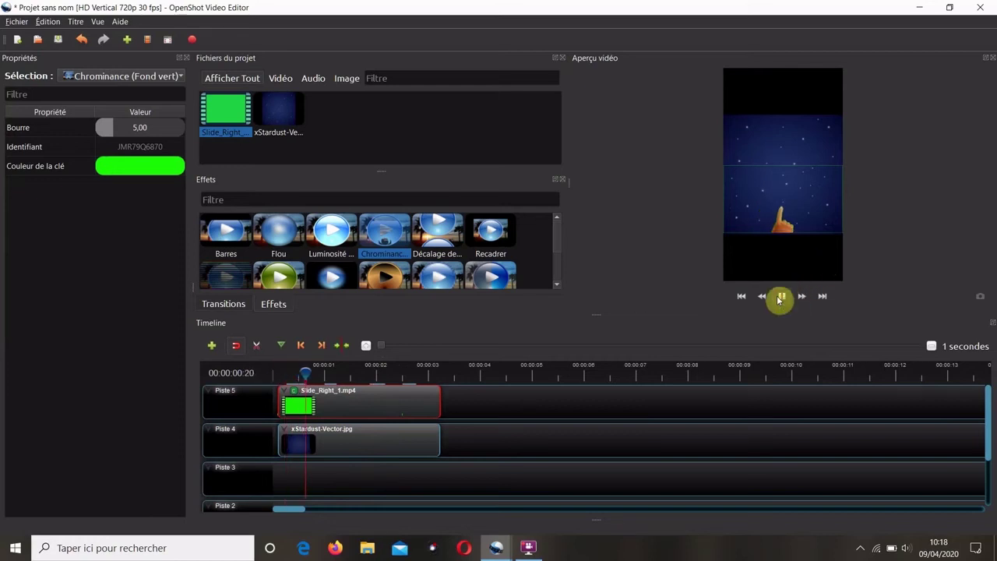
{"action": "left_click", "coordinate": [779, 297]}
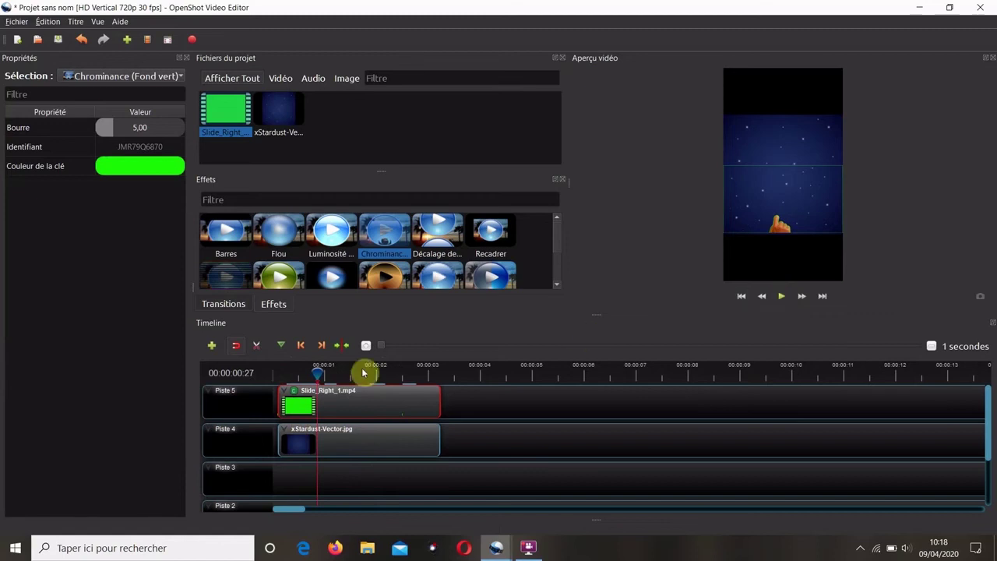
{"action": "left_click_drag", "start_coordinate": [318, 374], "coordinate": [277, 371]}
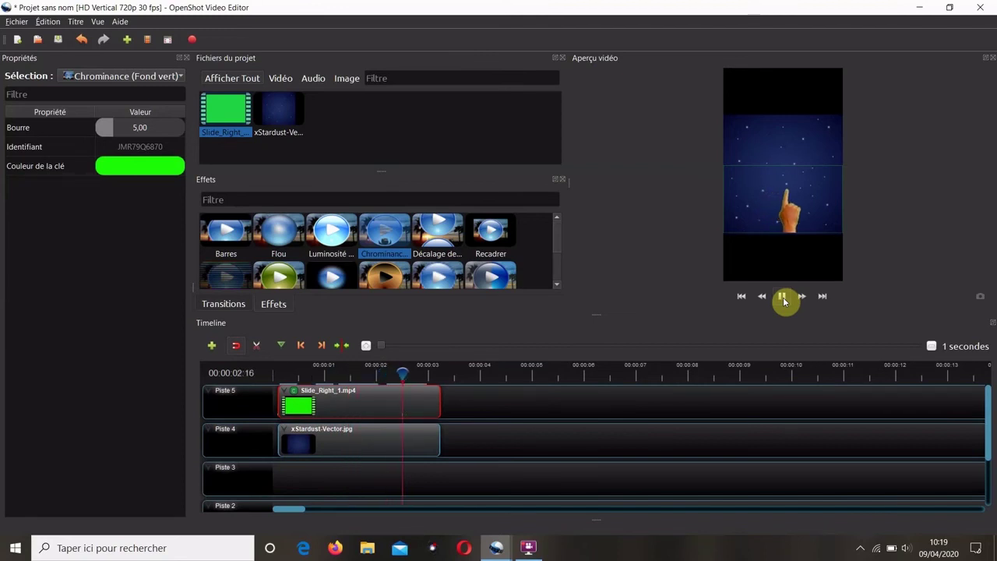
{"action": "left_click", "coordinate": [782, 297]}
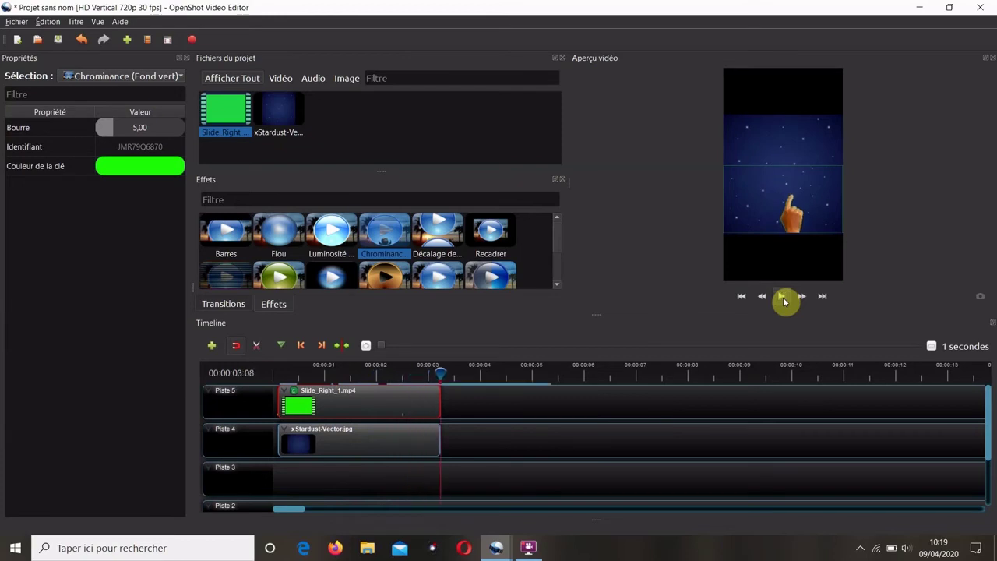
Open the video export settings and choose the HD Vertical 720p 30 fps (720x1280) video profile
{"action": "left_click", "coordinate": [193, 40]}
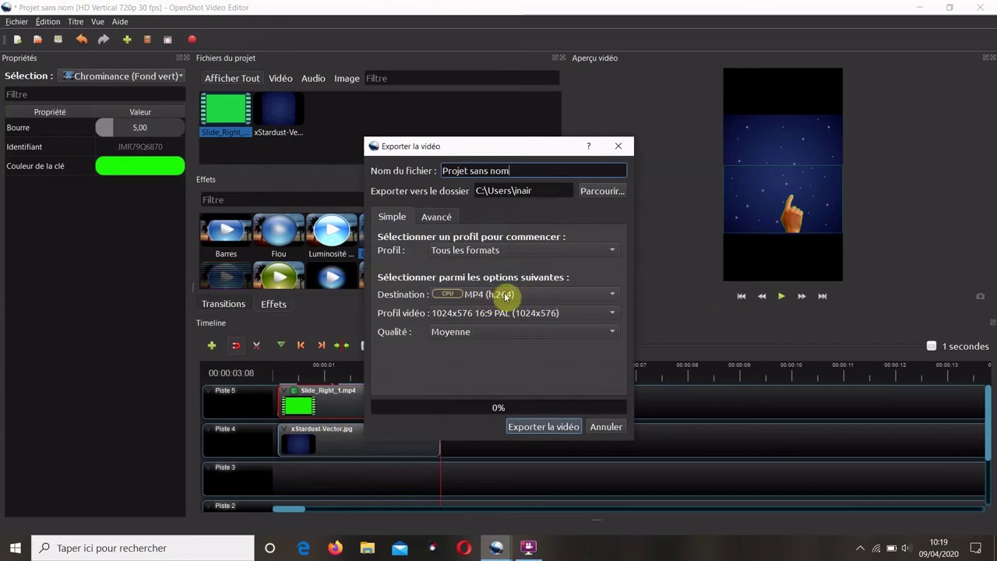
{"action": "left_click", "coordinate": [612, 313]}
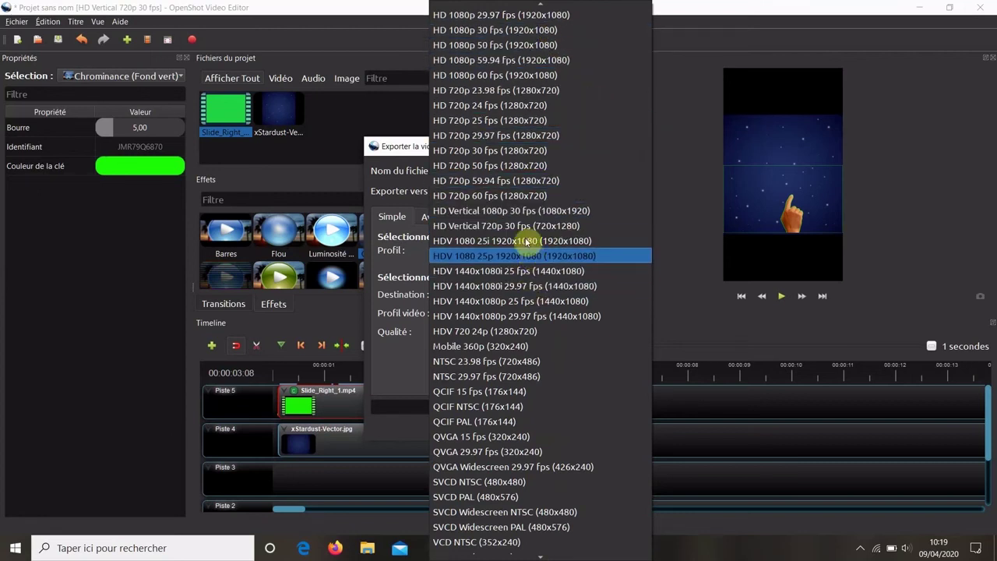
{"action": "left_click", "coordinate": [523, 225]}
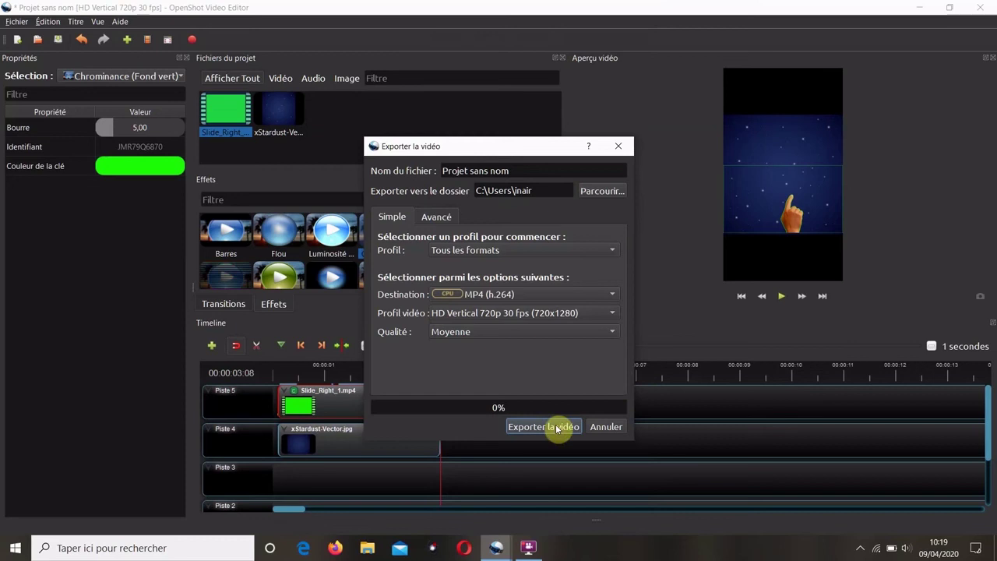
Replace the export file name with "ciel étoilé"
{"action": "left_click", "coordinate": [508, 171]}
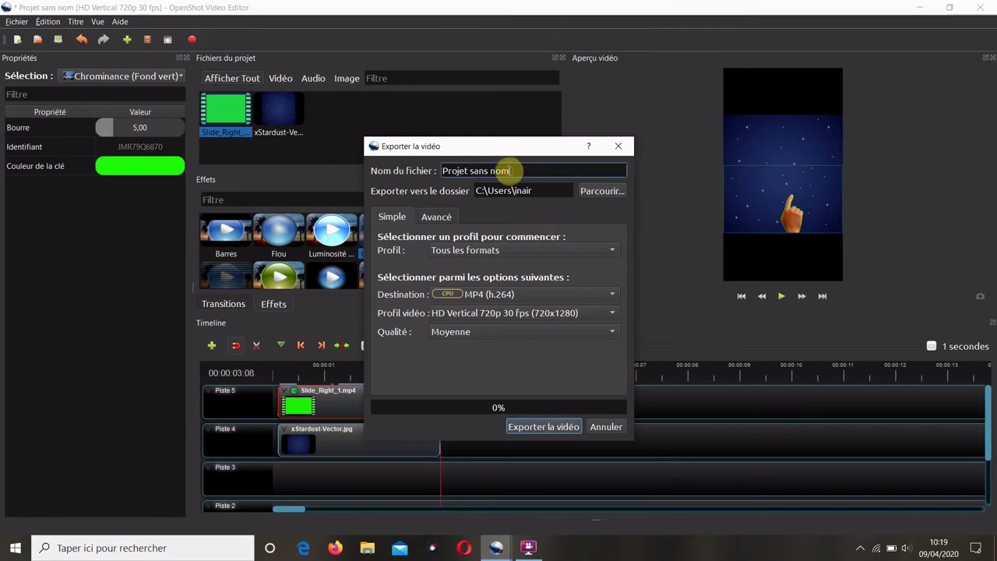
{"action": "key", "text": "BackSpace"}
{"action": "key", "text": "BackSpace"}
{"action": "key", "text": "BackSpace"}
{"action": "key", "text": "BackSpace"}
{"action": "key", "text": "BackSpace"}
{"action": "key", "text": "BackSpace"}
{"action": "key", "text": "BackSpace"}
{"action": "key", "text": "BackSpace"}
{"action": "key", "text": "BackSpace"}
{"action": "key", "text": "BackSpace"}
{"action": "key", "text": "BackSpace"}
{"action": "key", "text": "BackSpace"}
{"action": "key", "text": "BackSpace"}
{"action": "key", "text": "BackSpace"}
{"action": "key", "text": "BackSpace"}
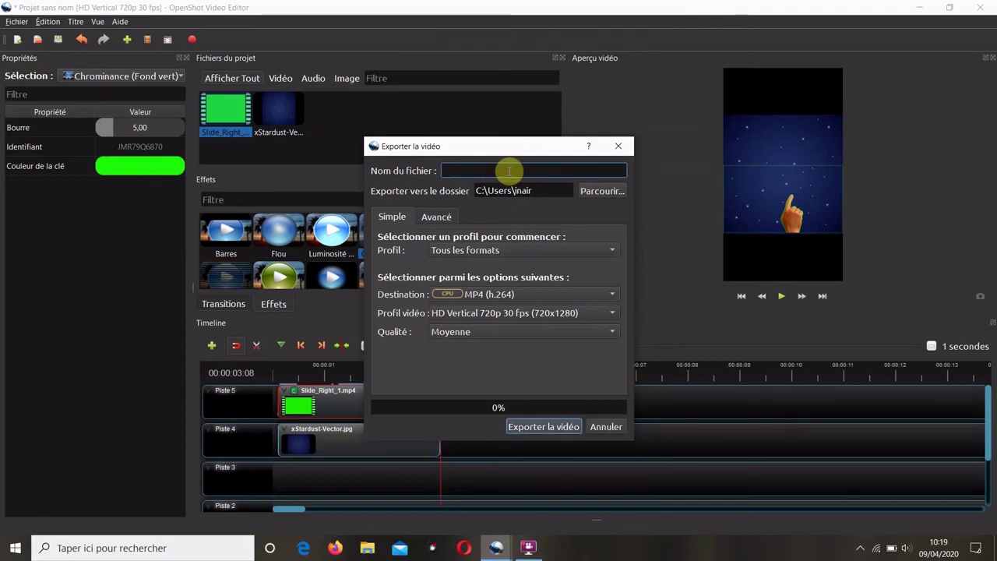
{"action": "type", "text": "ciel étoilé"}
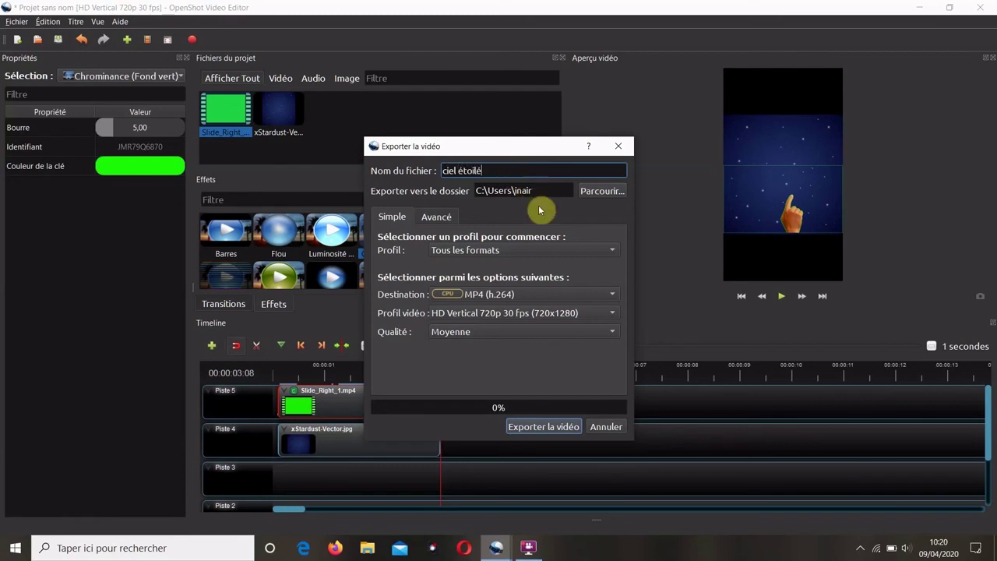
Set the export folder to Bureau and export the video, closing the export dialog once rendering is complete
{"action": "left_click", "coordinate": [598, 192]}
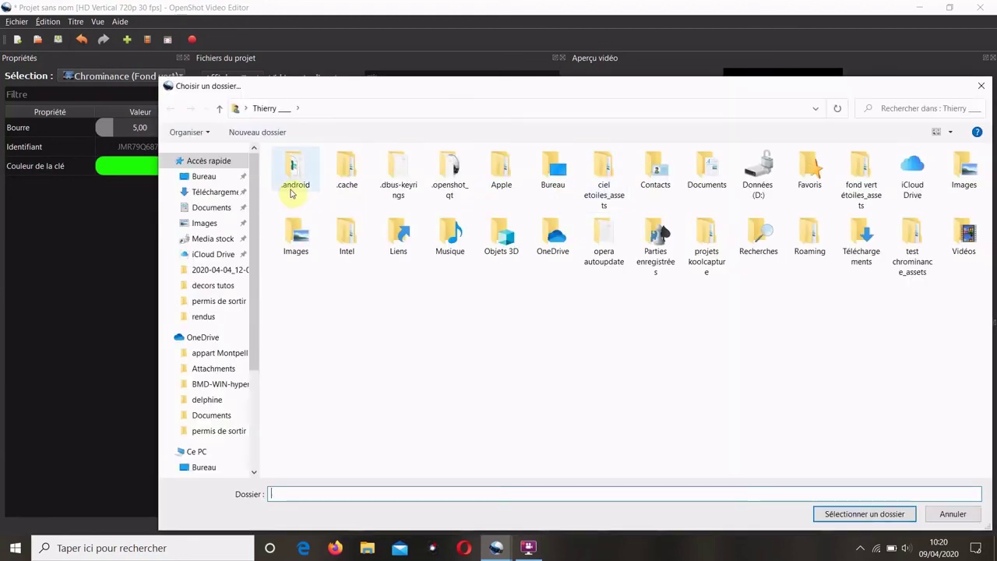
{"action": "left_click", "coordinate": [215, 179]}
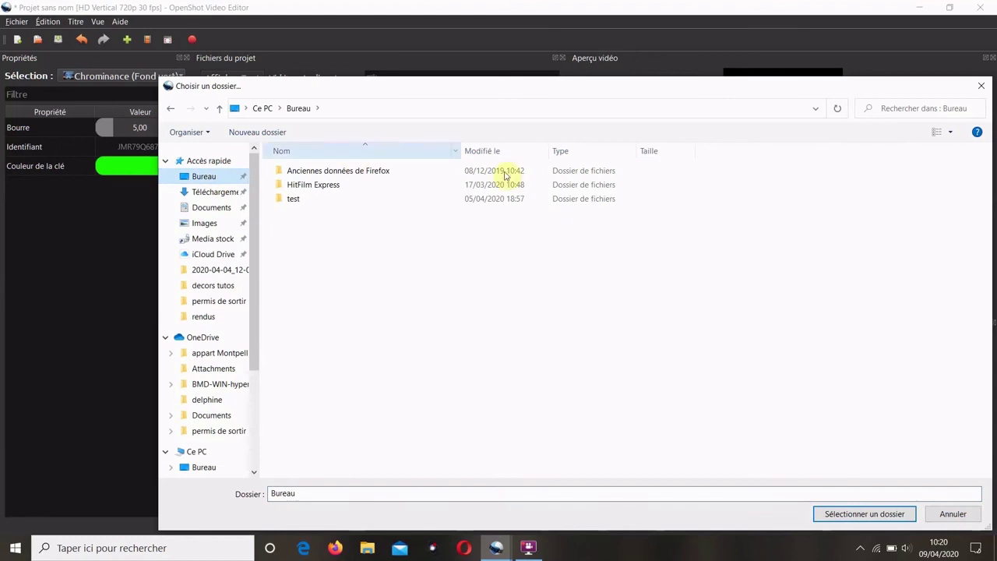
{"action": "left_click", "coordinate": [872, 513]}
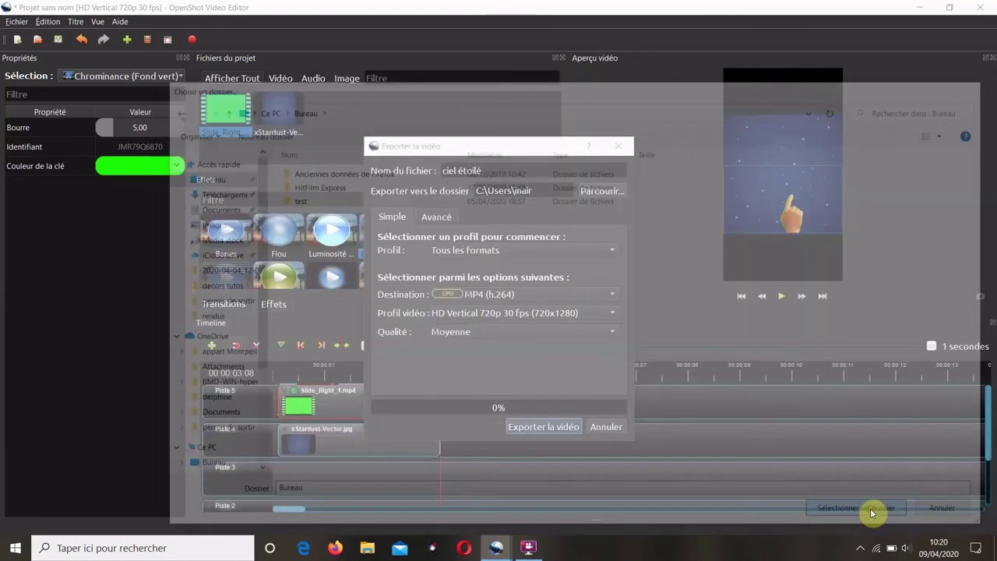
{"action": "left_click", "coordinate": [548, 428]}
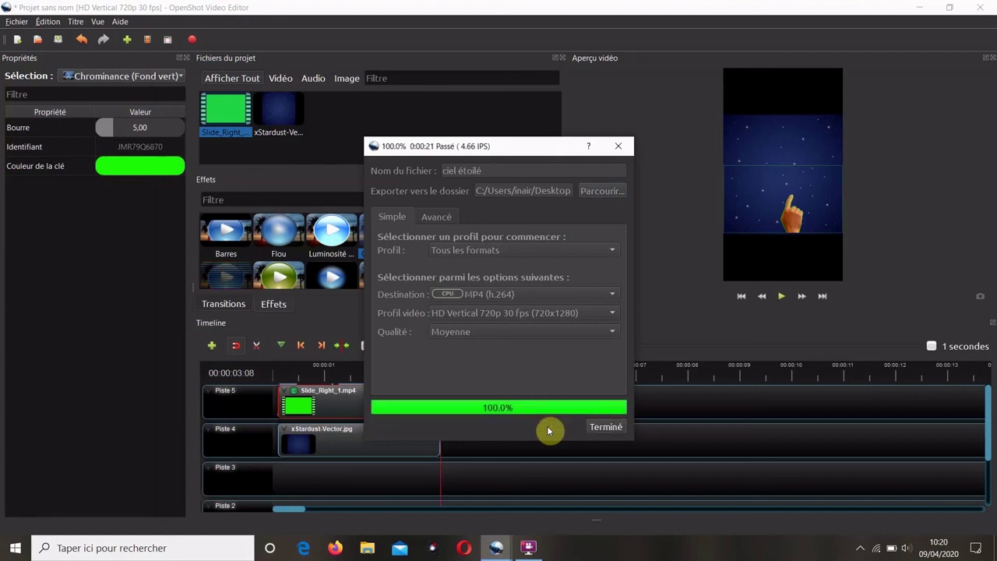
{"action": "left_click", "coordinate": [605, 427]}
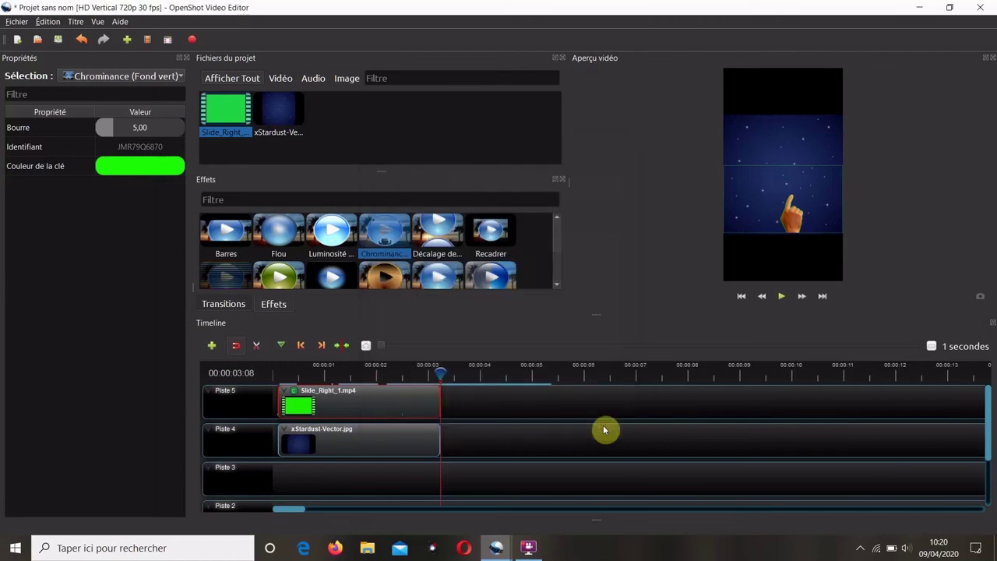